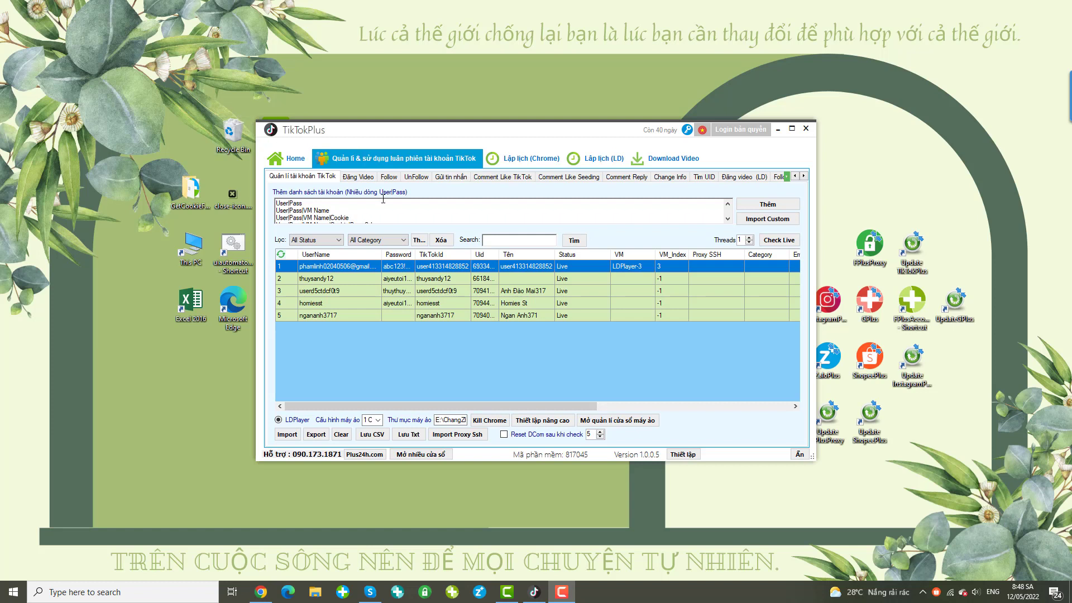
Load only the first, fourth and fifth TikTok accounts into the account list for posting videos.
left_click(360, 177)
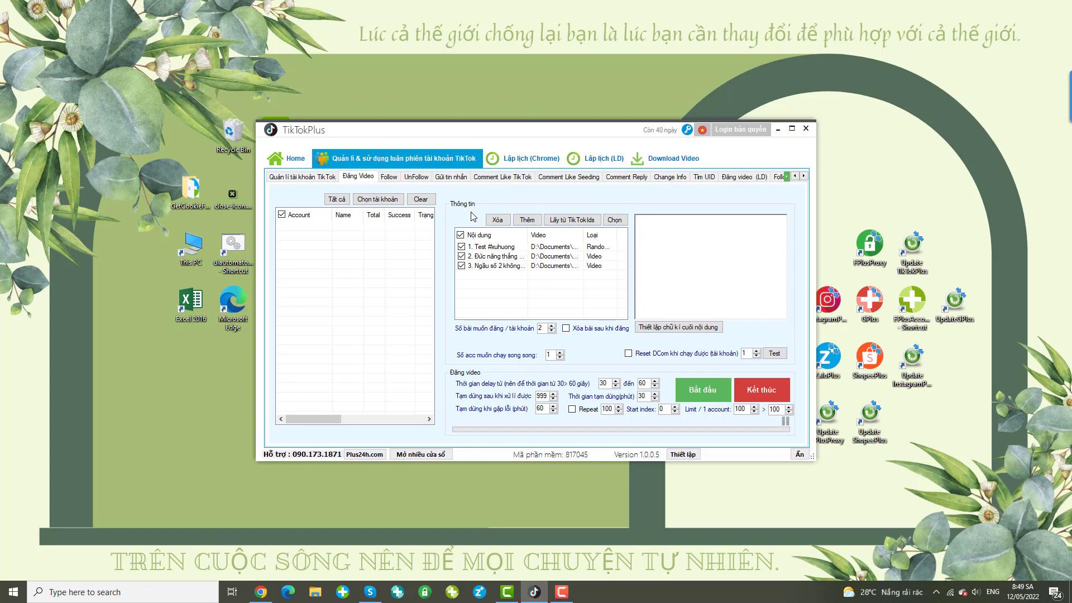
left_click(345, 200)
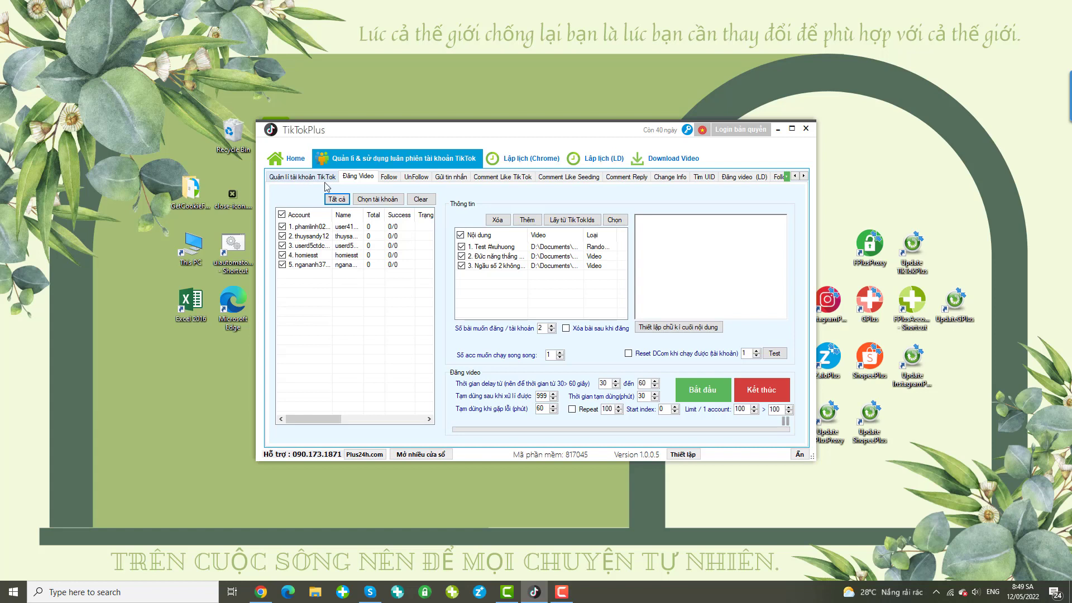
left_click(420, 199)
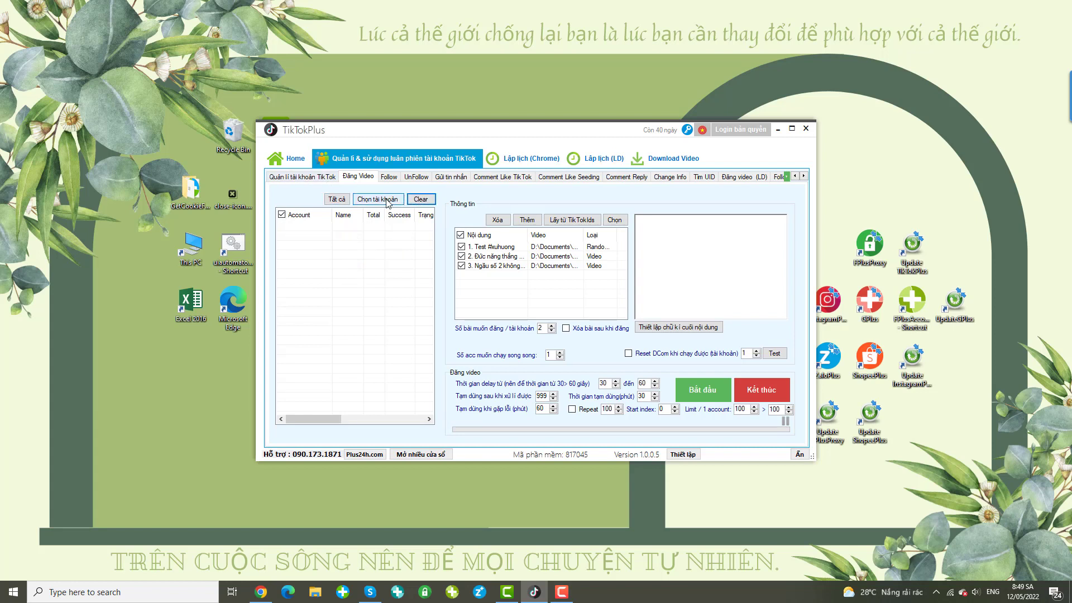
left_click(386, 201)
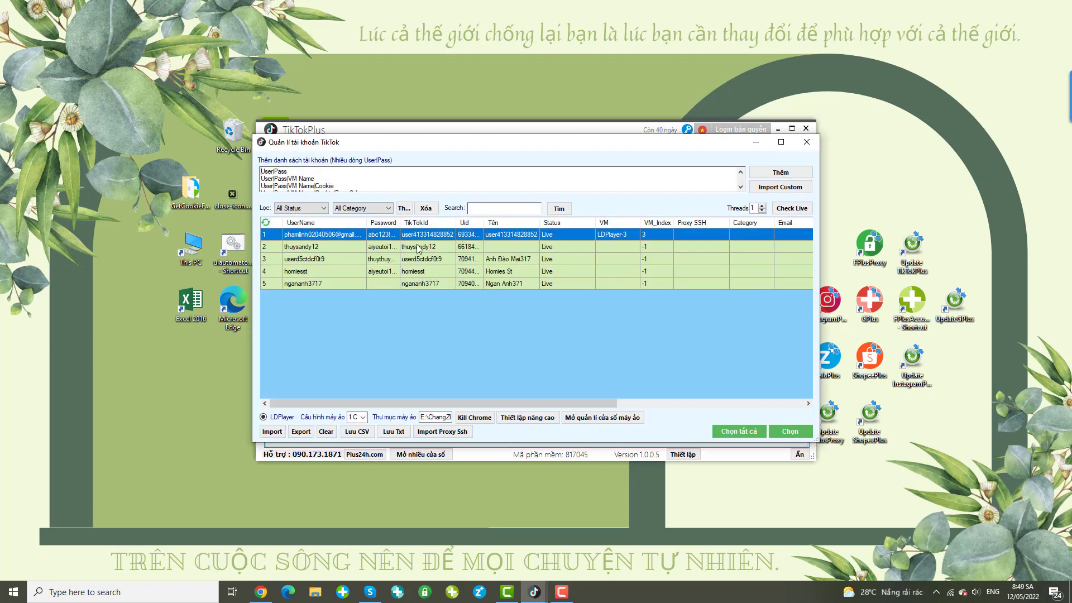
left_click(419, 273, "ctrl")
left_click(418, 285, "ctrl")
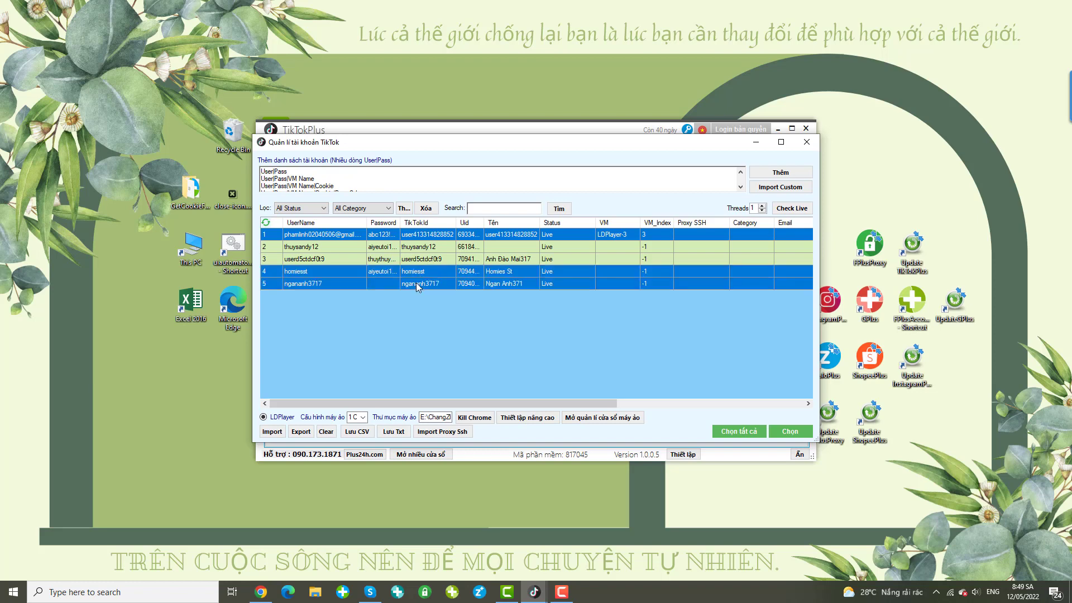
left_click(788, 433)
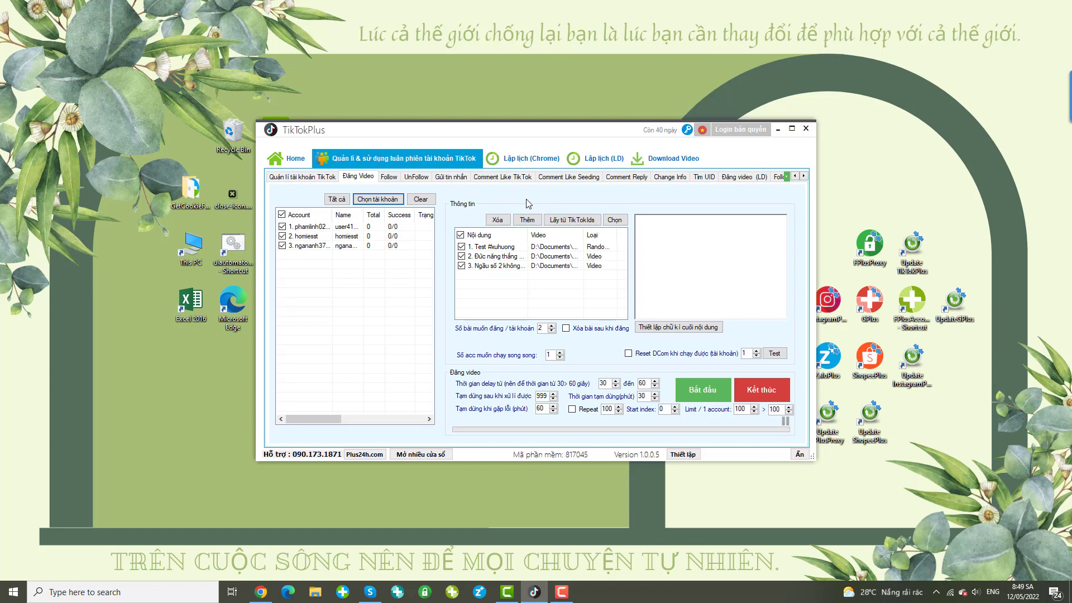
Add a post with the content "hihi #tiktok" and the single video 6s.mp4 from the MEmu Video folder.
left_click(533, 220)
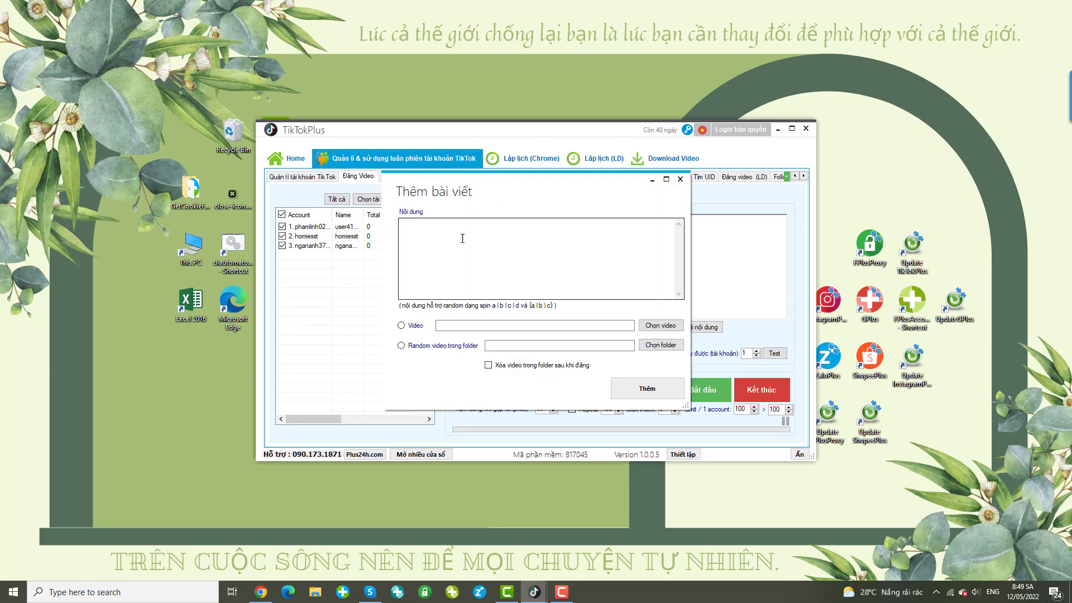
left_click(436, 255)
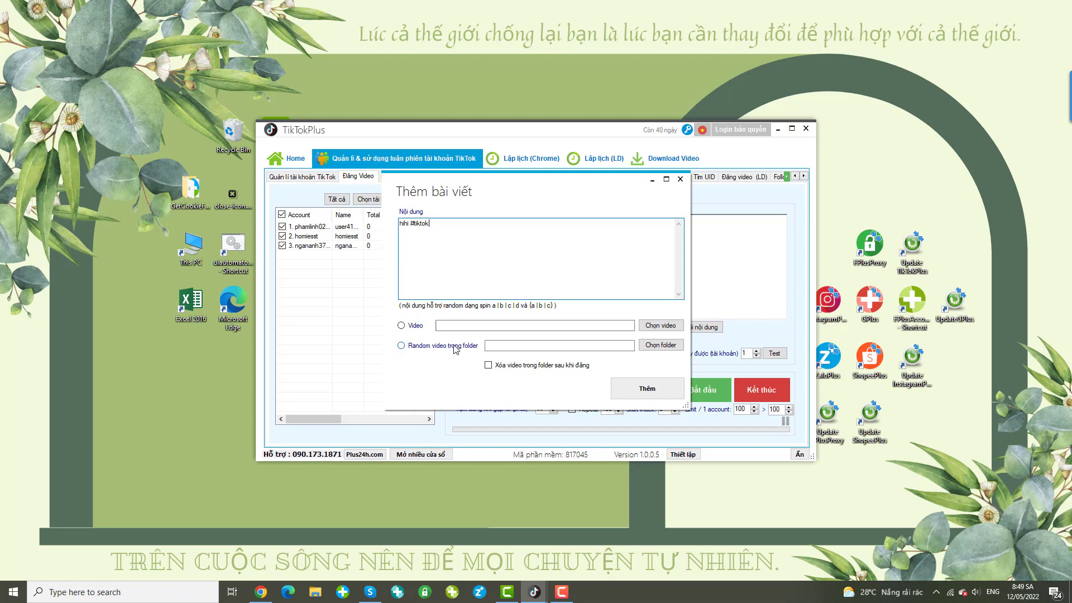
left_click(401, 325)
left_click(660, 325)
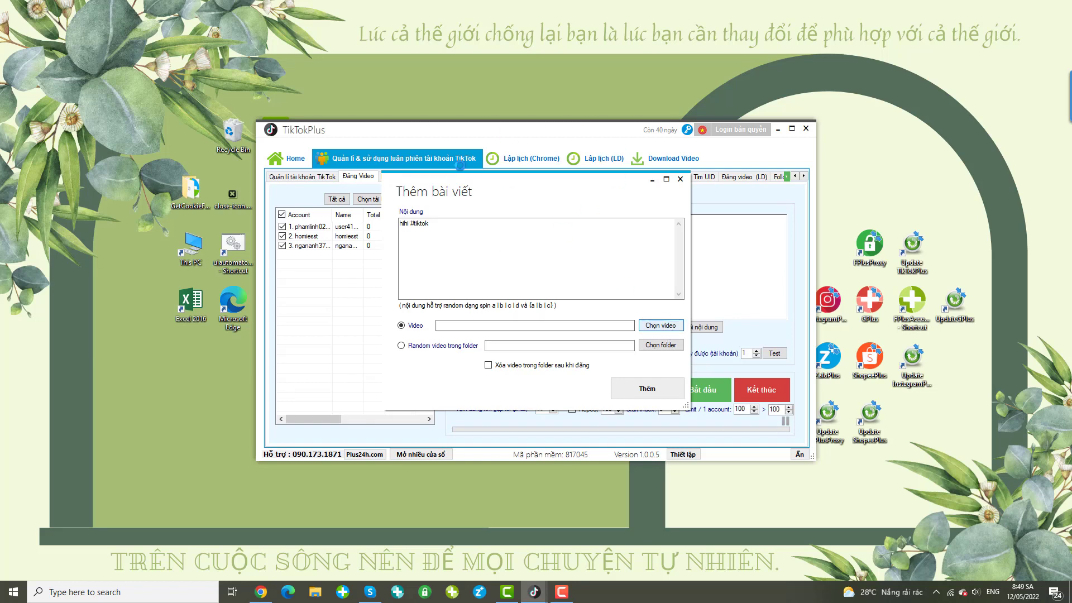
left_click(514, 283)
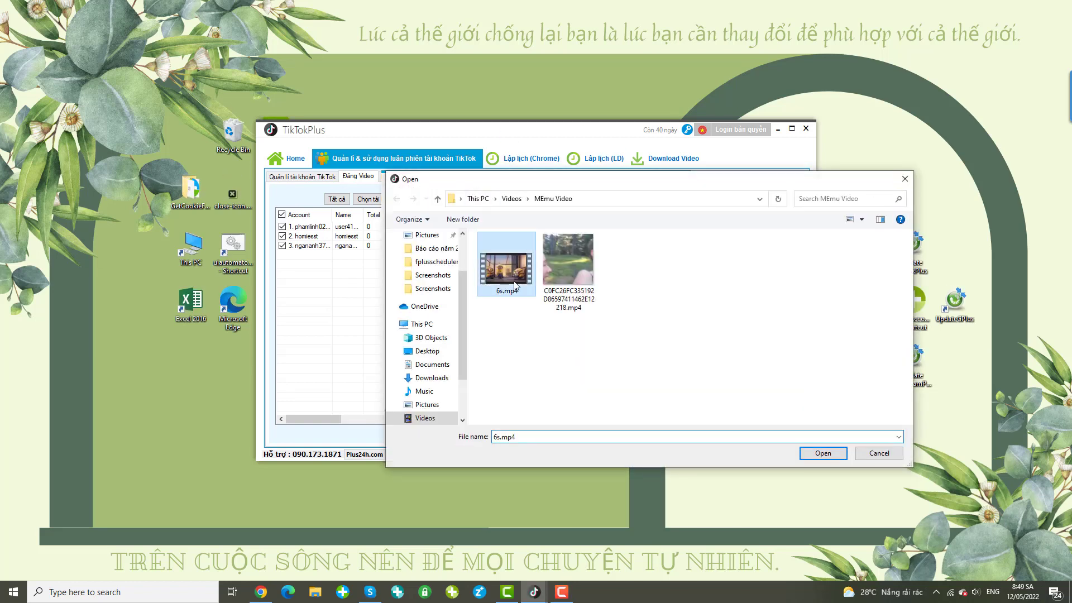
left_click(821, 451)
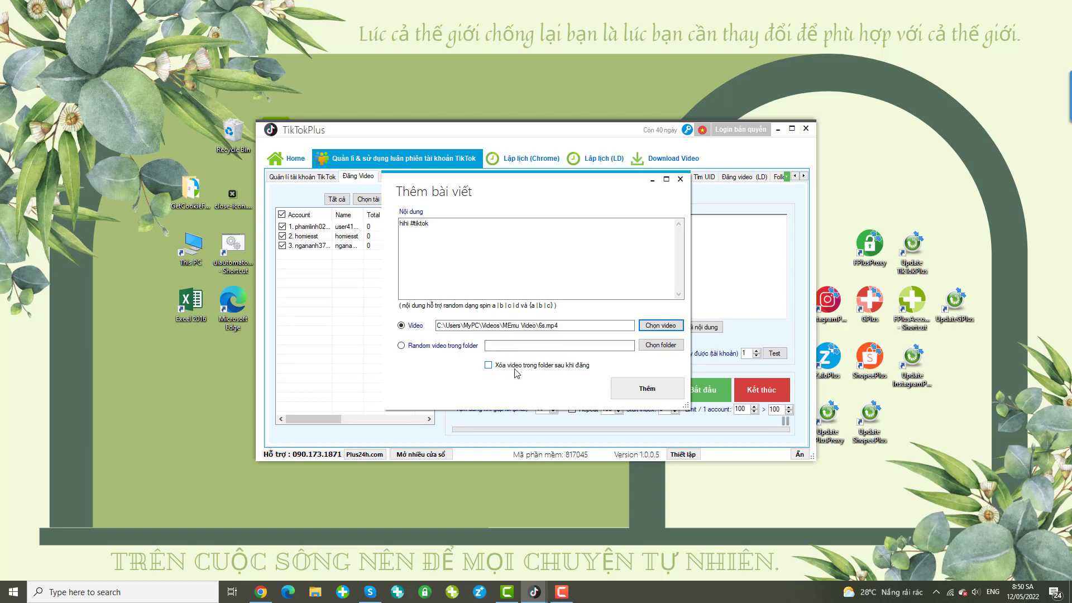
left_click(659, 392)
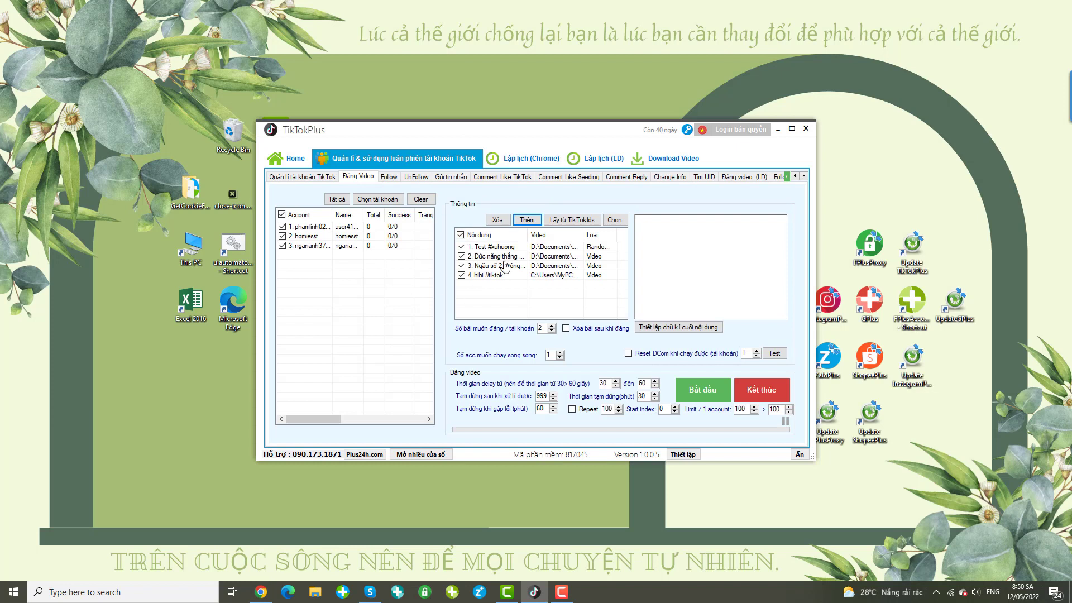
Fetch videos from the TikTok profile link already entered for copying, with the limit set to 3.
left_click(589, 223)
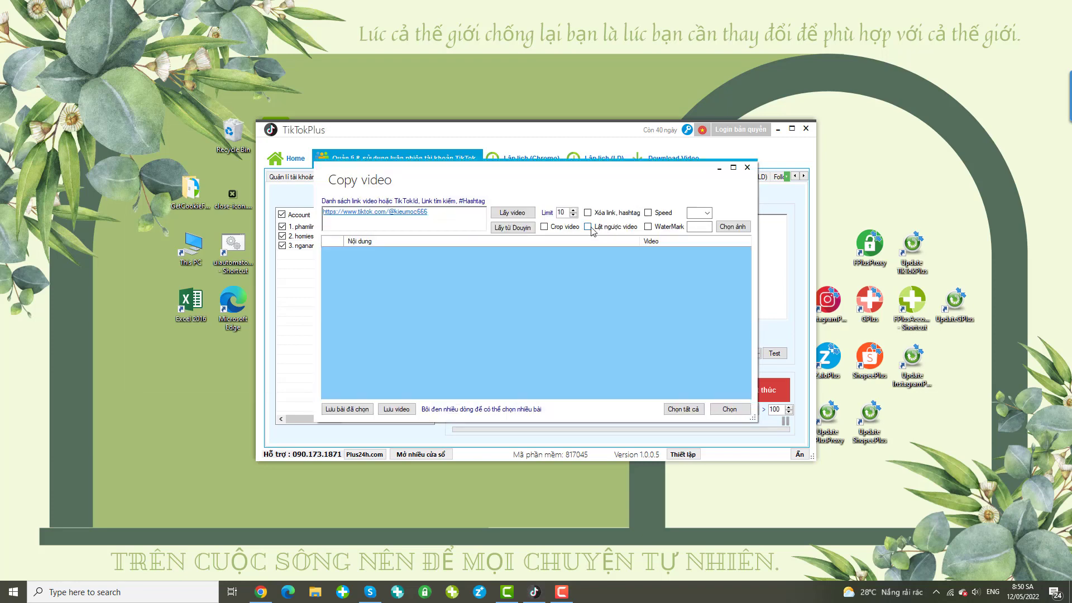
left_click_drag(467, 221, 306, 224)
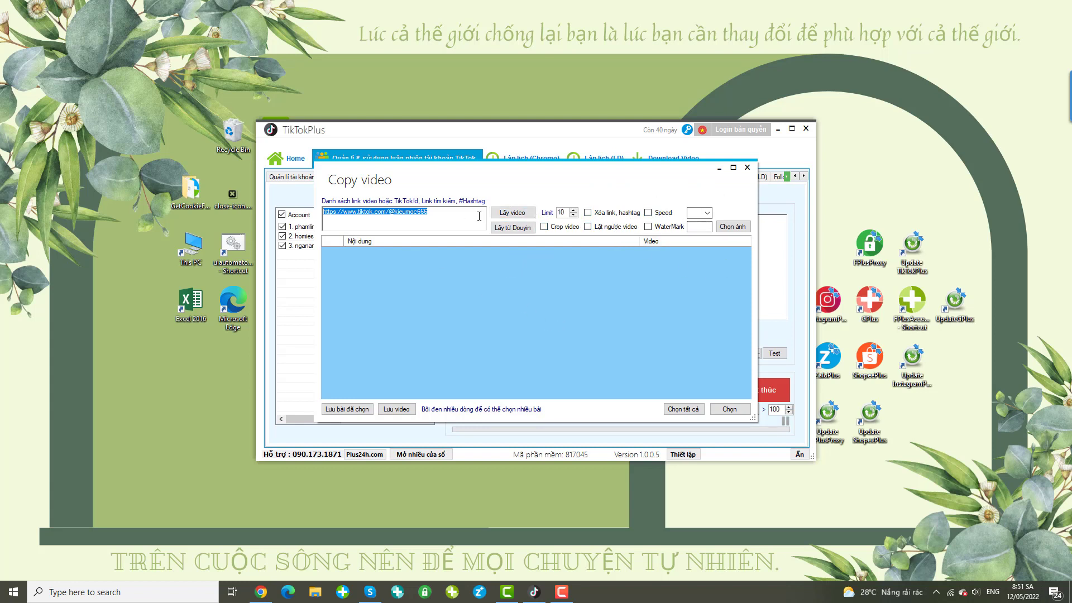
key("Tab")
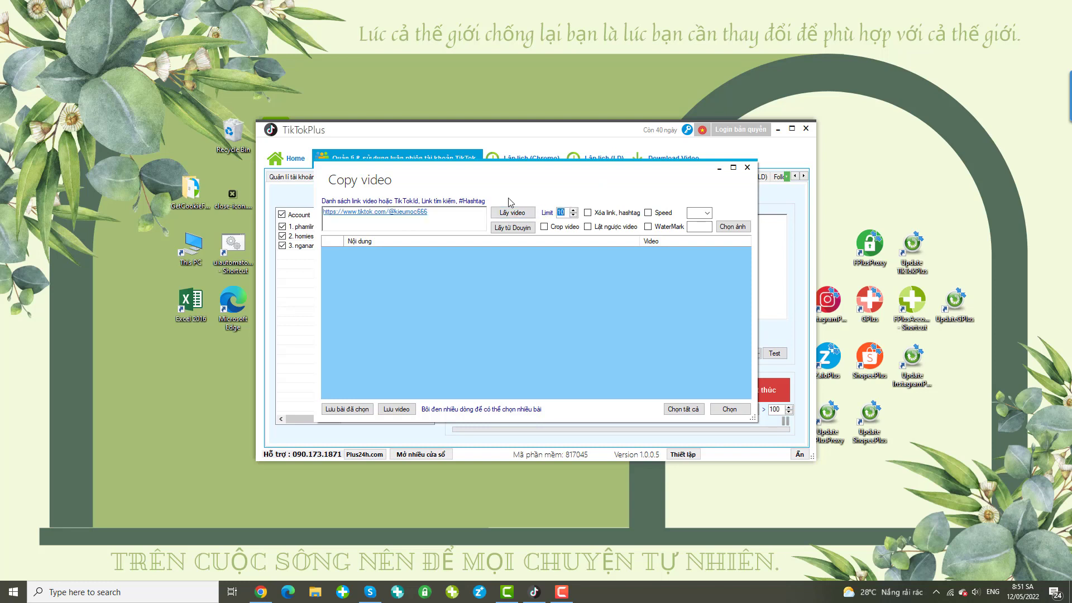
type("3")
left_click(512, 213)
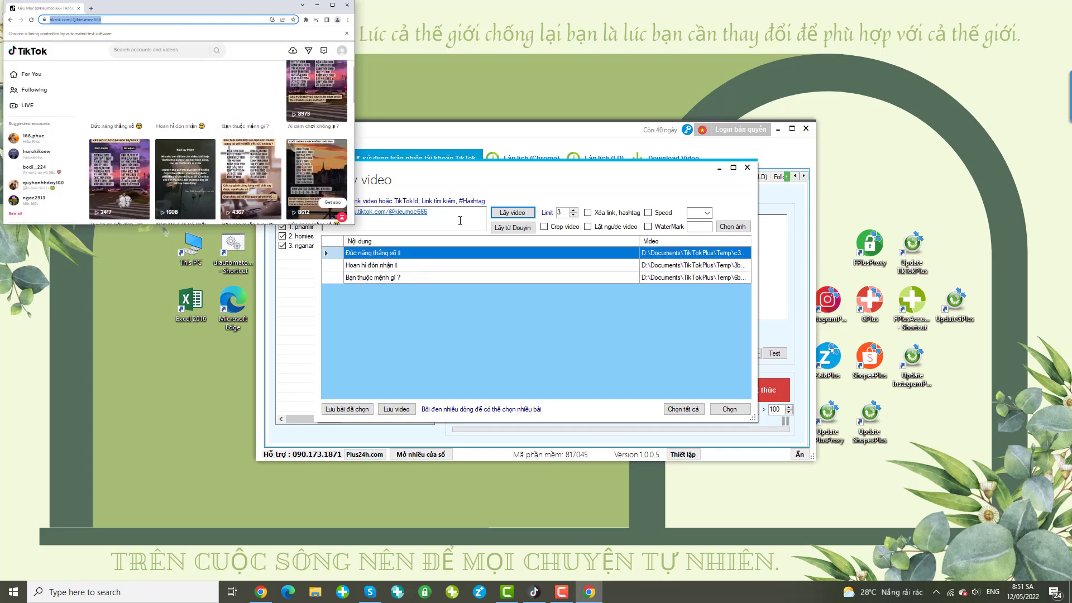
Save all three fetched videos to the list of saved posts.
left_click(378, 142)
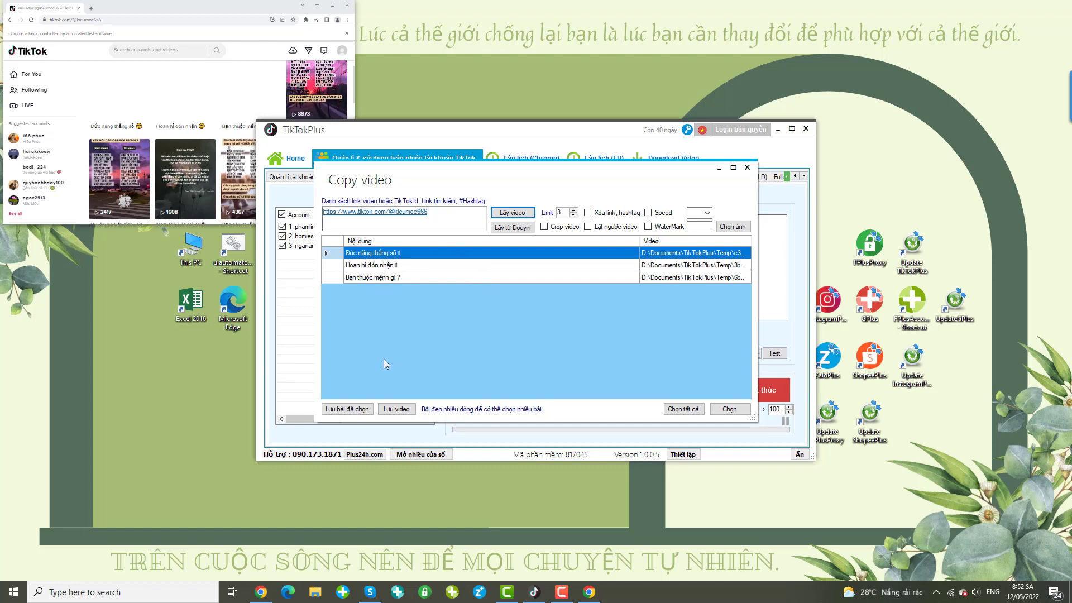
left_click_drag(385, 253, 386, 283)
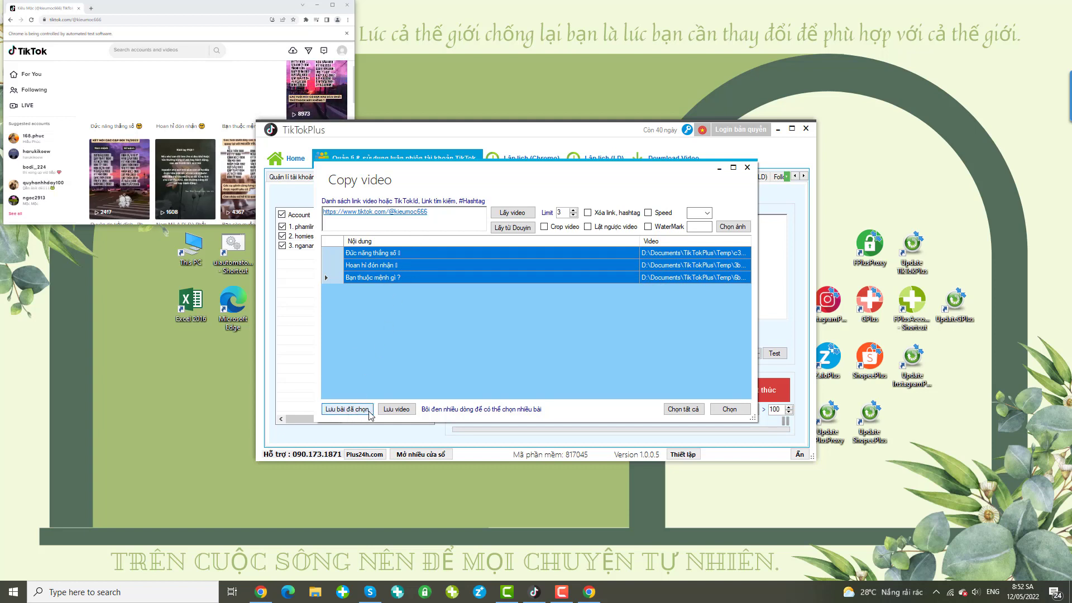
left_click(347, 409)
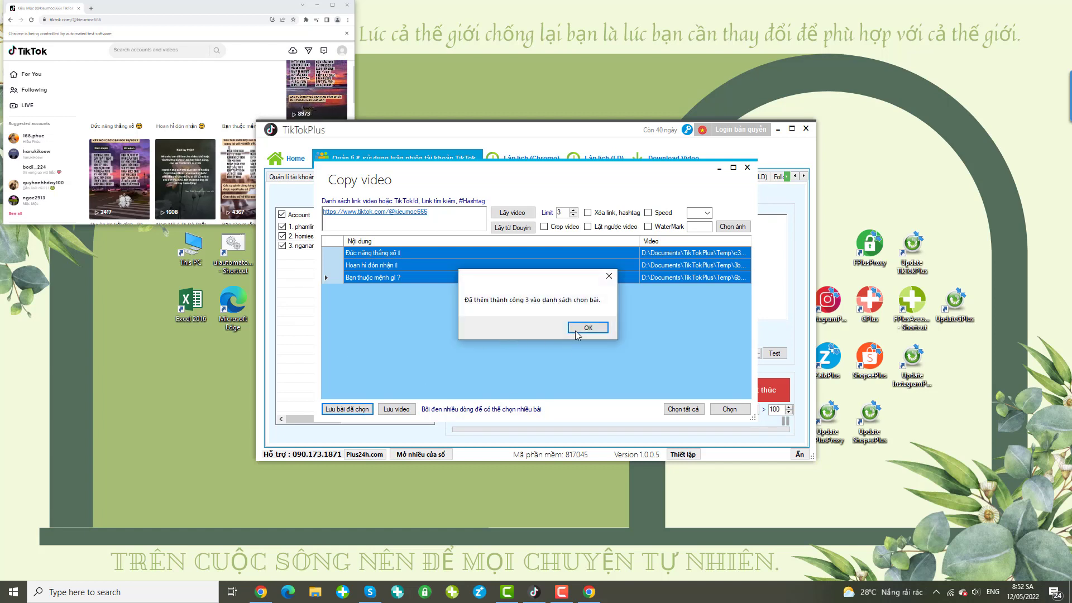
key("Return")
Add the fetched "Hoan hỉ đón nhận" video and the saved "Bạn thuộc mệnh gì ?" post to the posting content.
left_click(408, 267)
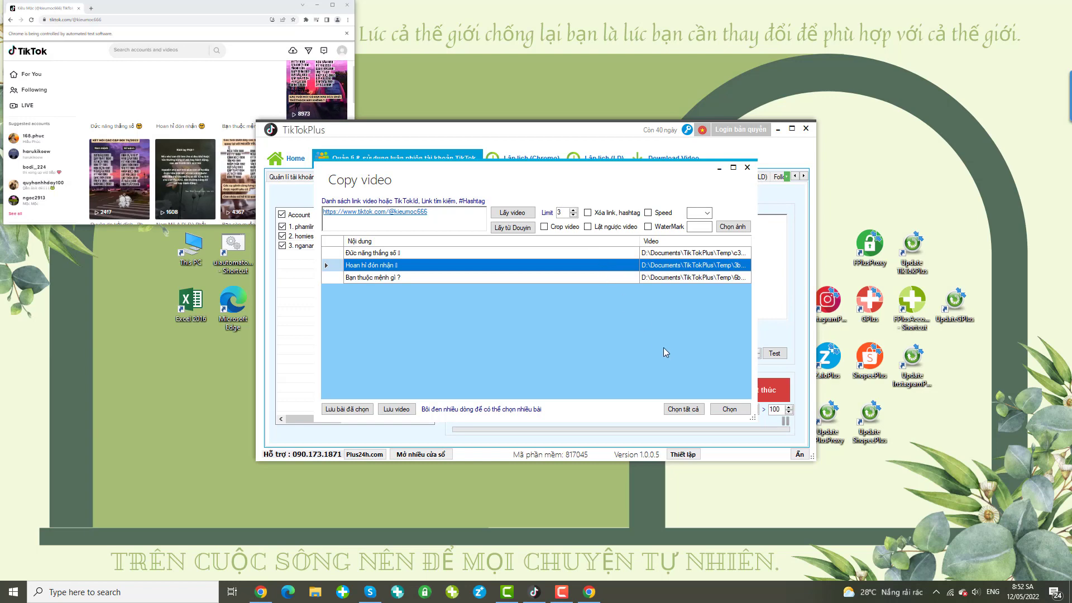
left_click(729, 409)
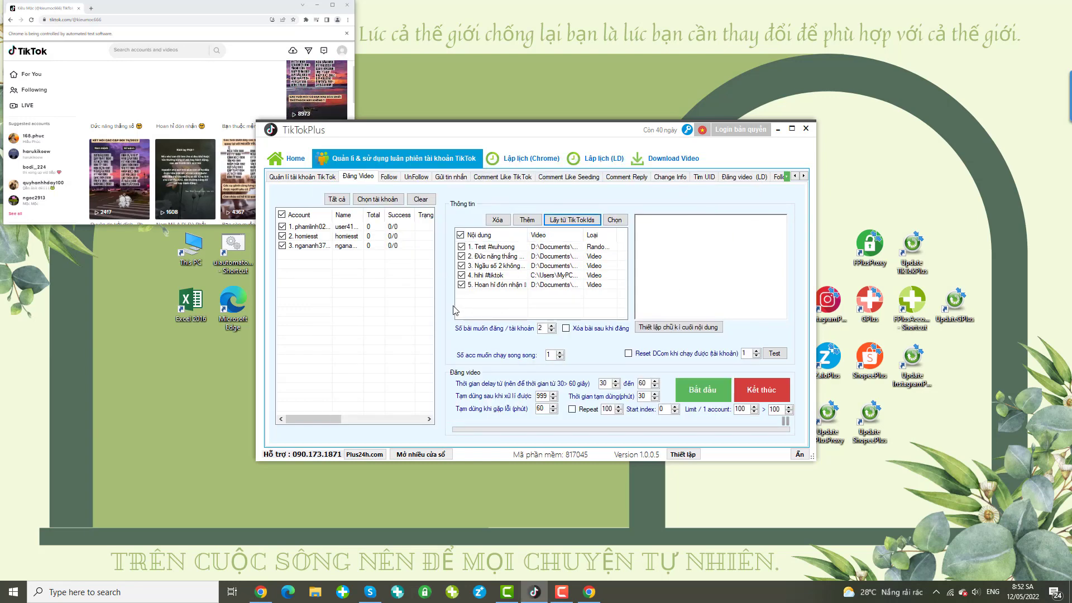
left_click(617, 220)
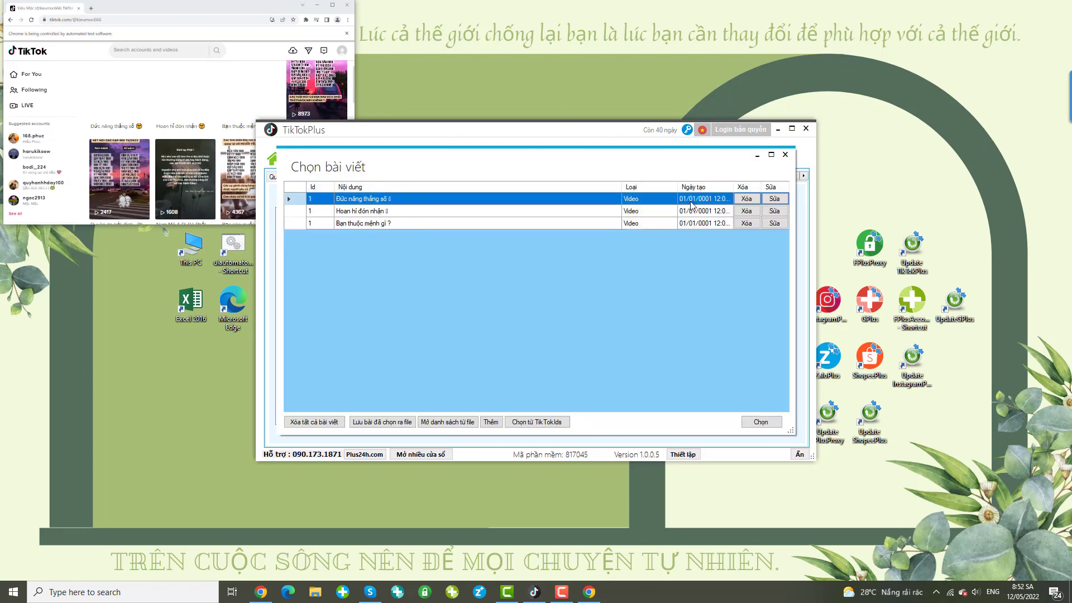
left_click(378, 223)
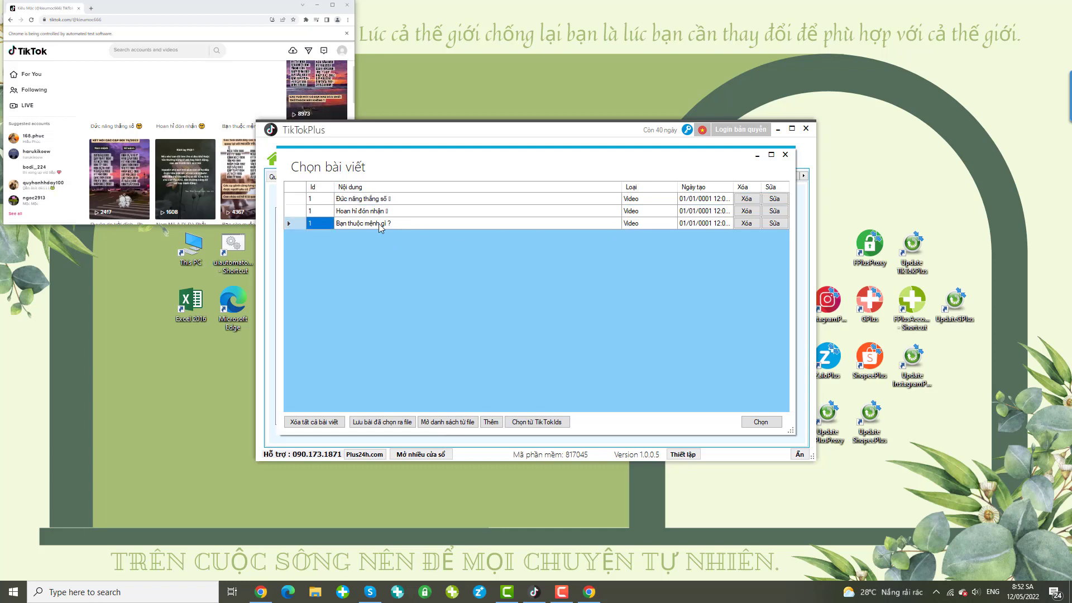
left_click(762, 422)
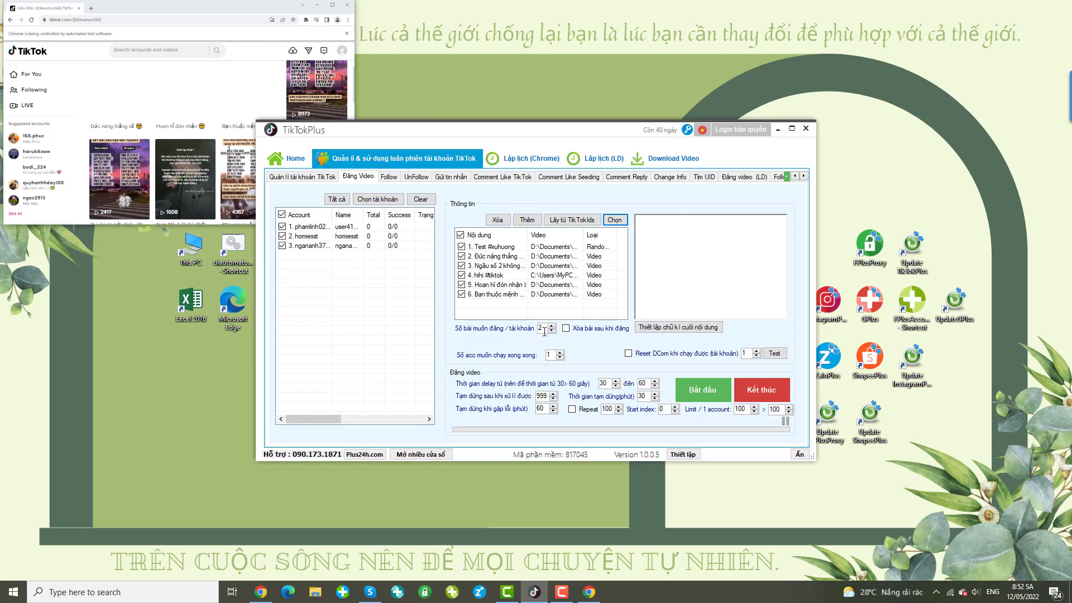
Set #test as the signature at the end of the post content for the first account.
left_click_drag(544, 331, 508, 326)
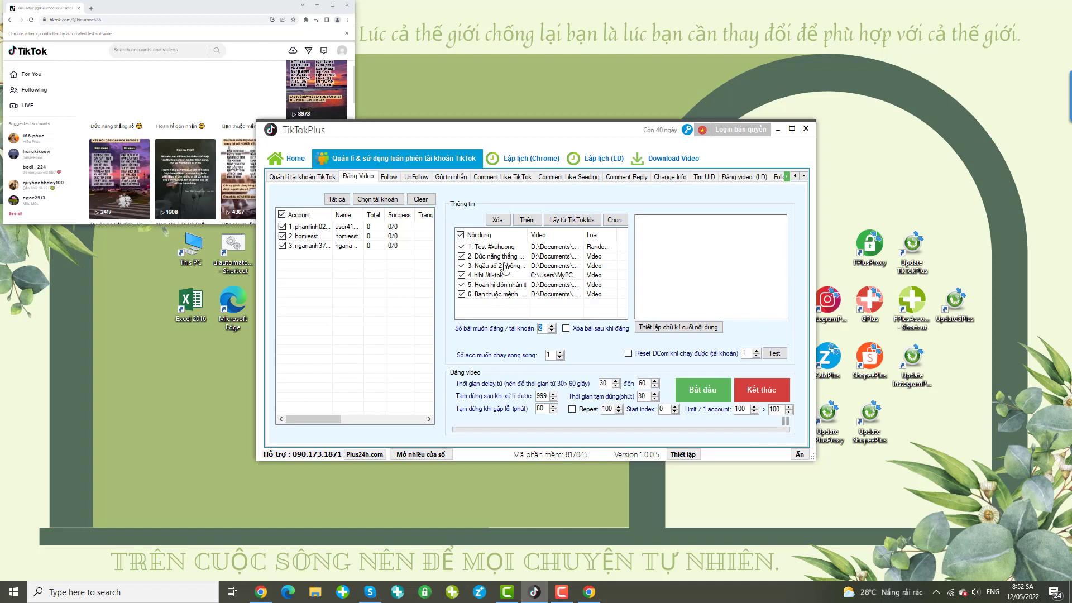
left_click(678, 331)
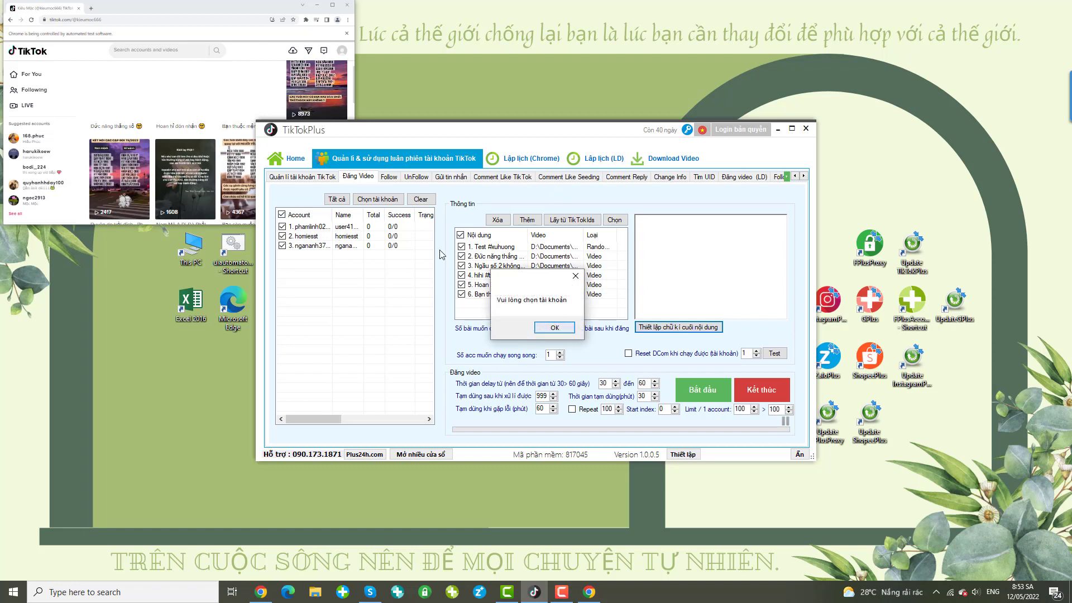
left_click(554, 326)
left_click(318, 226)
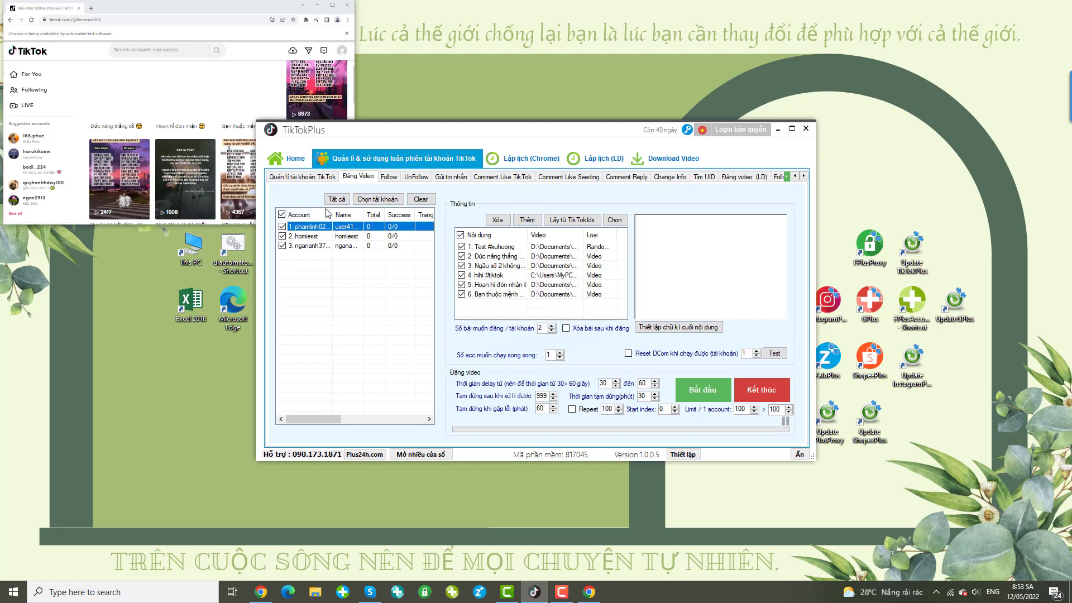
left_click(680, 332)
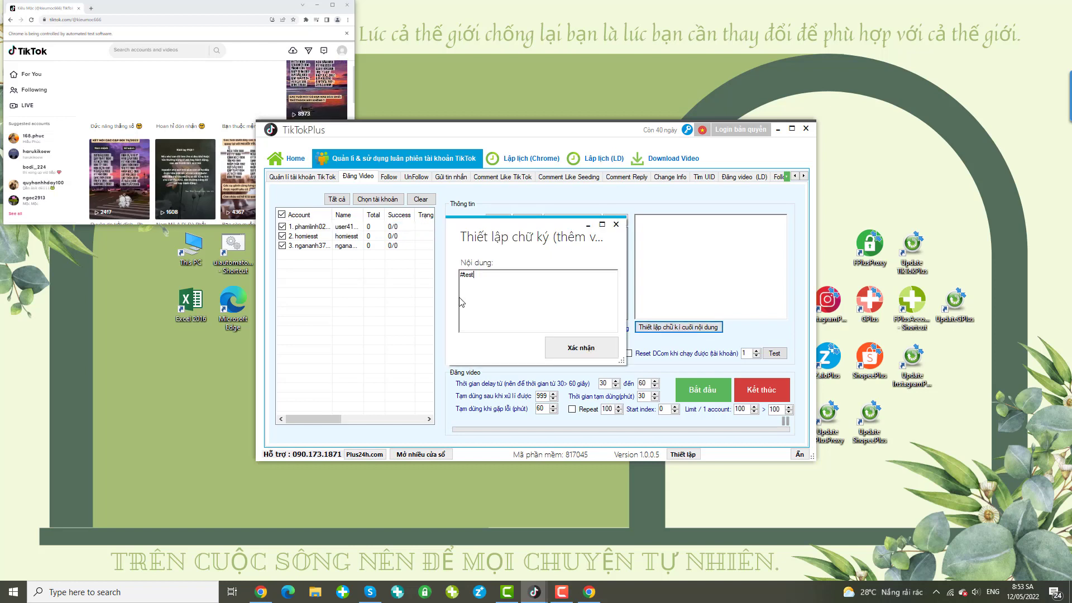
key("ctrl+a")
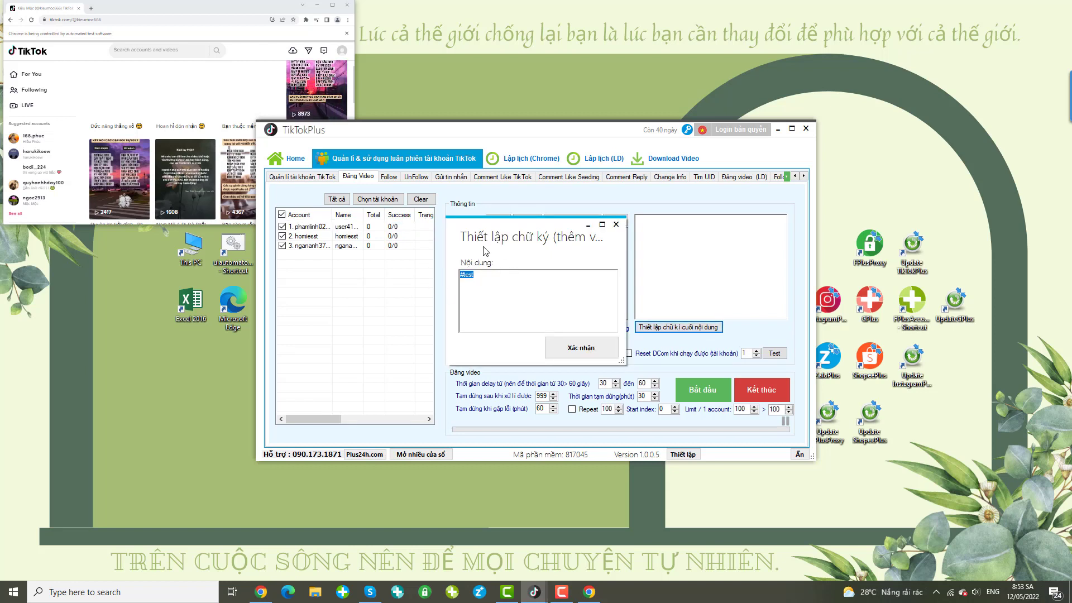
left_click(613, 352)
Close the automated TikTok browser and start the video posting run, moving the program window aside.
left_click(346, 237)
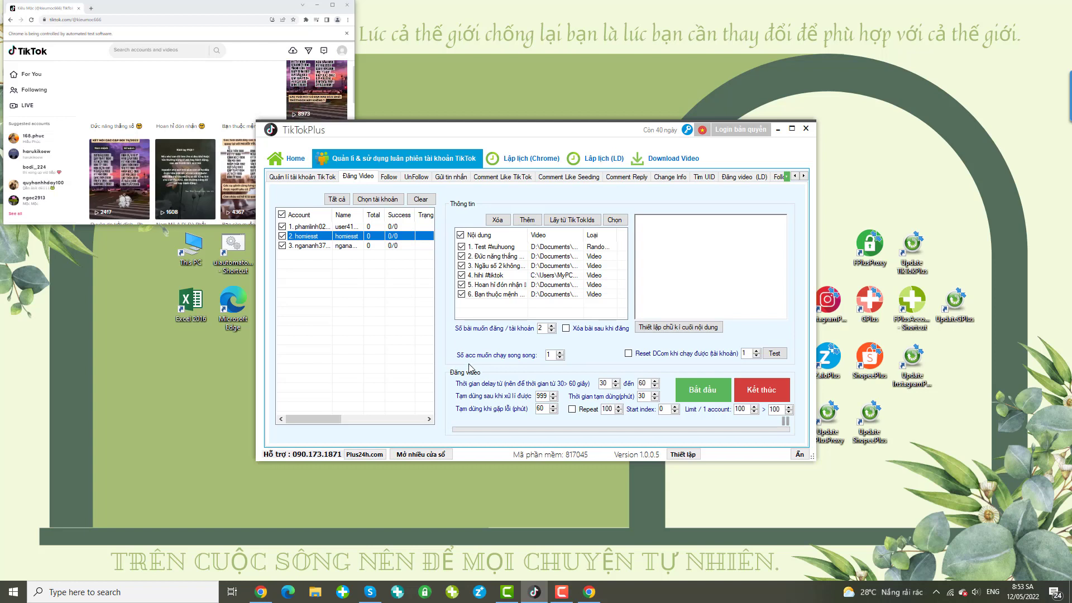
left_click(560, 356)
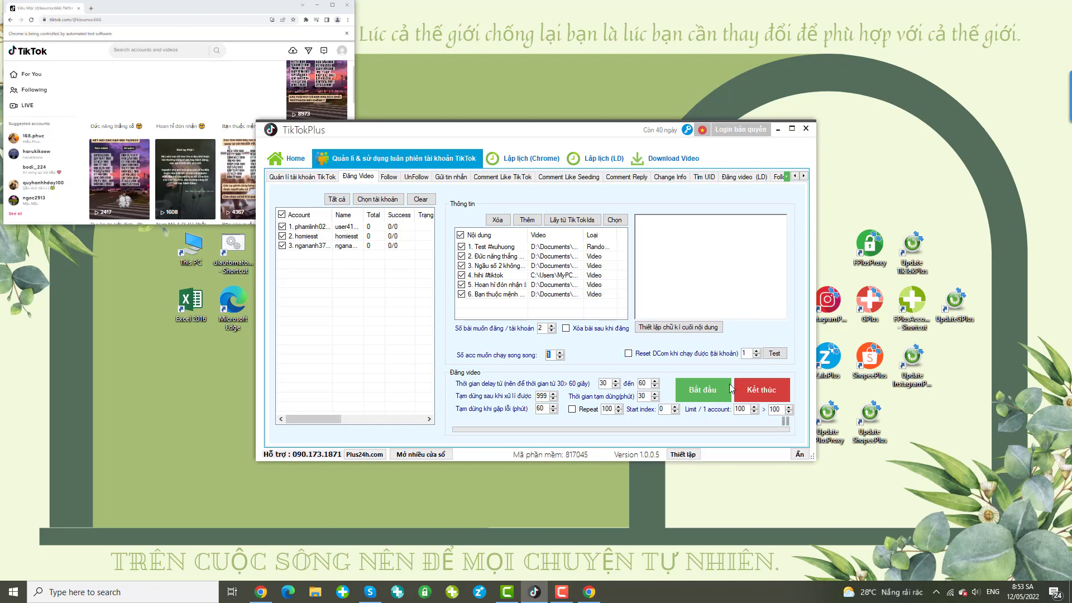
left_click(348, 7)
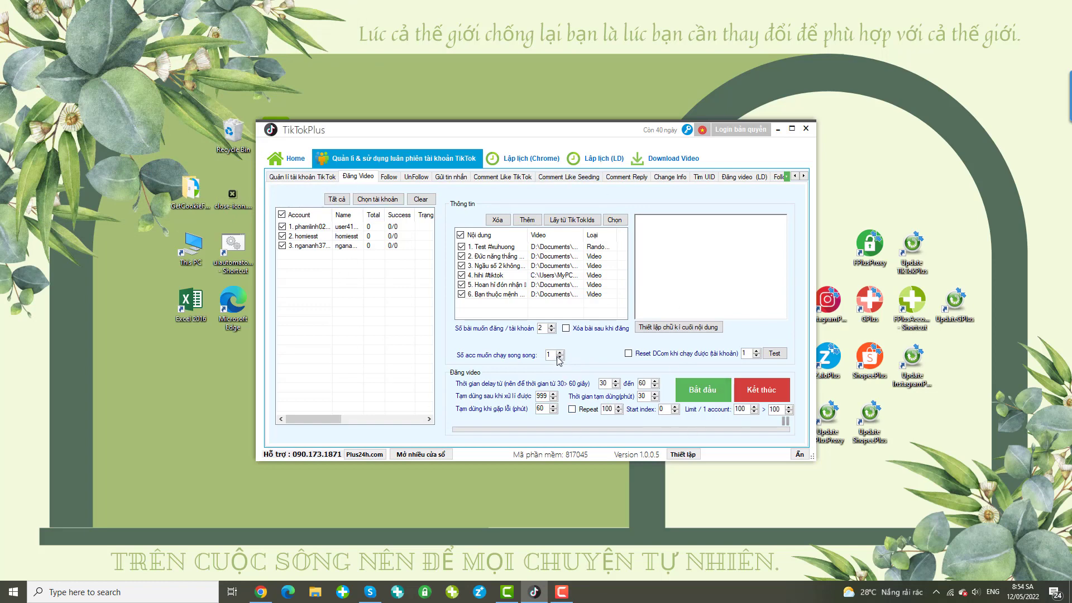
left_click(710, 394)
left_click_drag(567, 137, 704, 84)
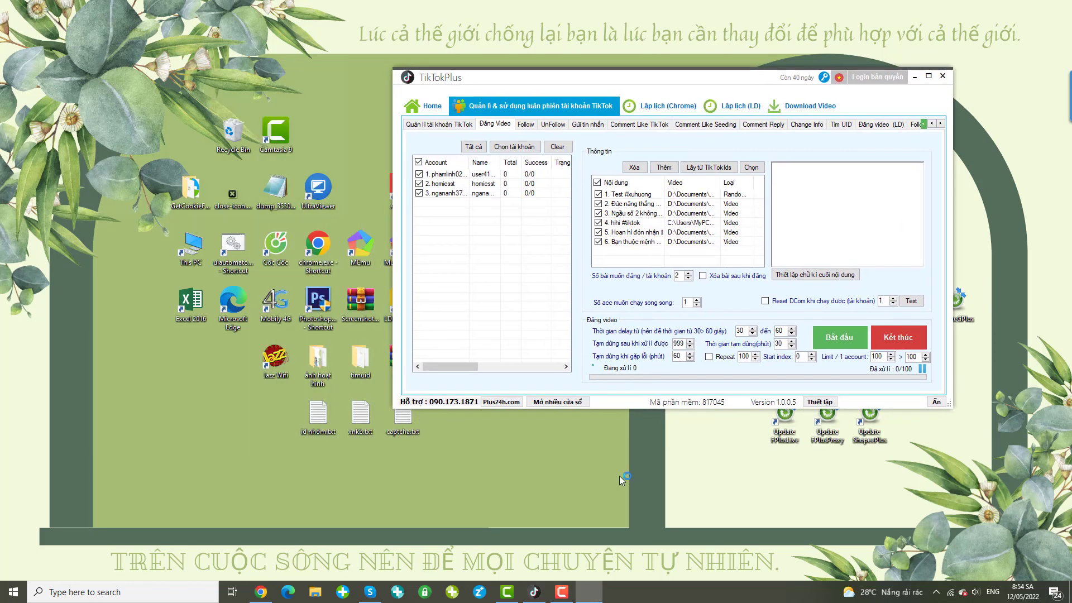